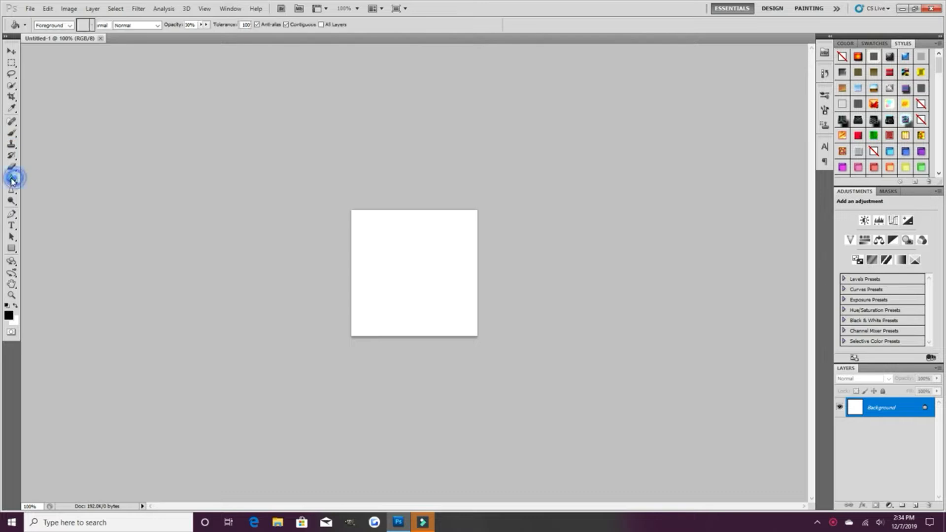
Fill the canvas with black and add uniform monochromatic noise of about 56.5%
click(438, 229)
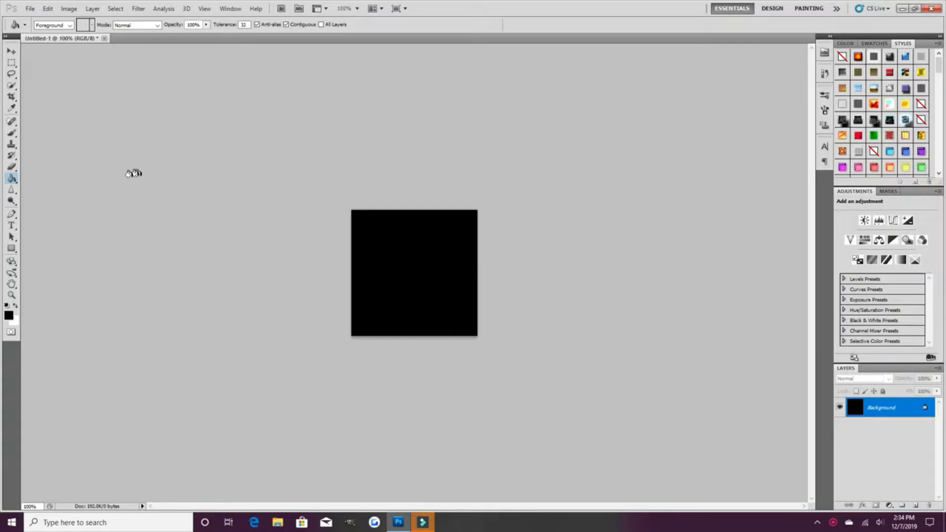
click(140, 10)
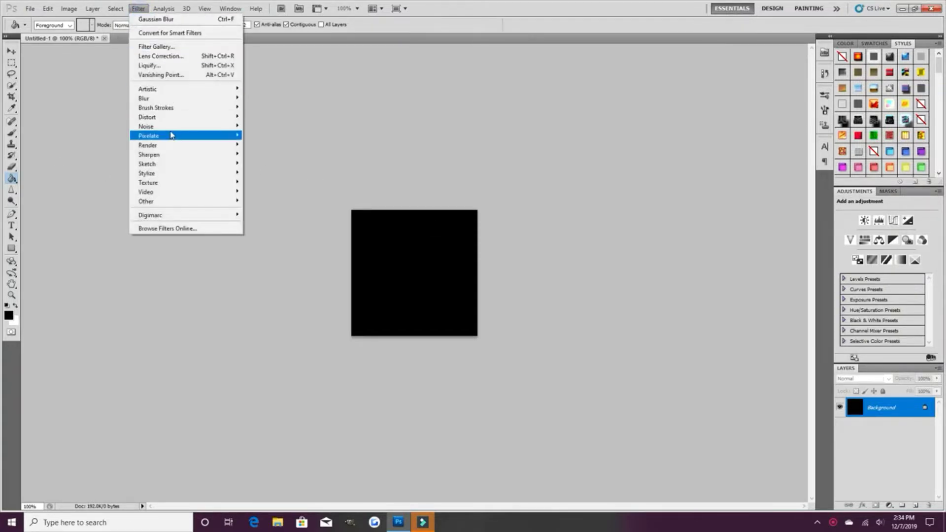
mouse_move(171, 127)
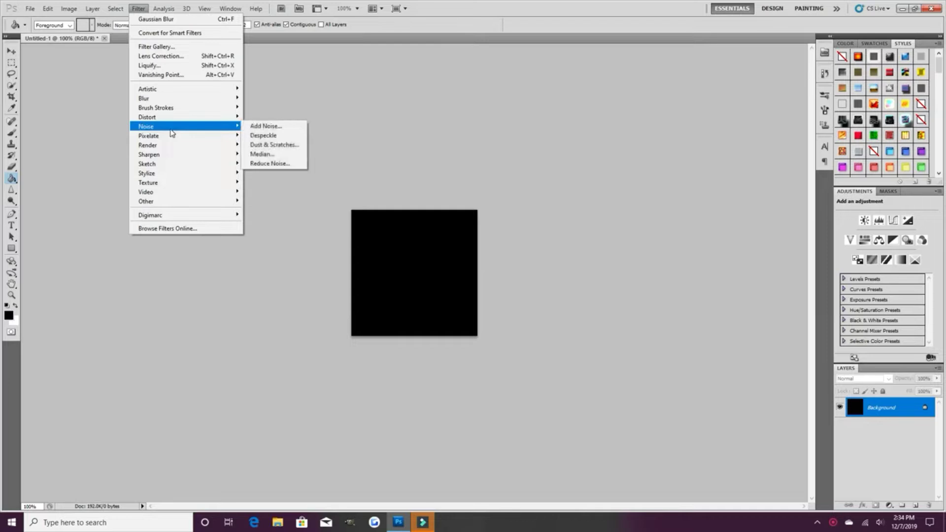
click(257, 126)
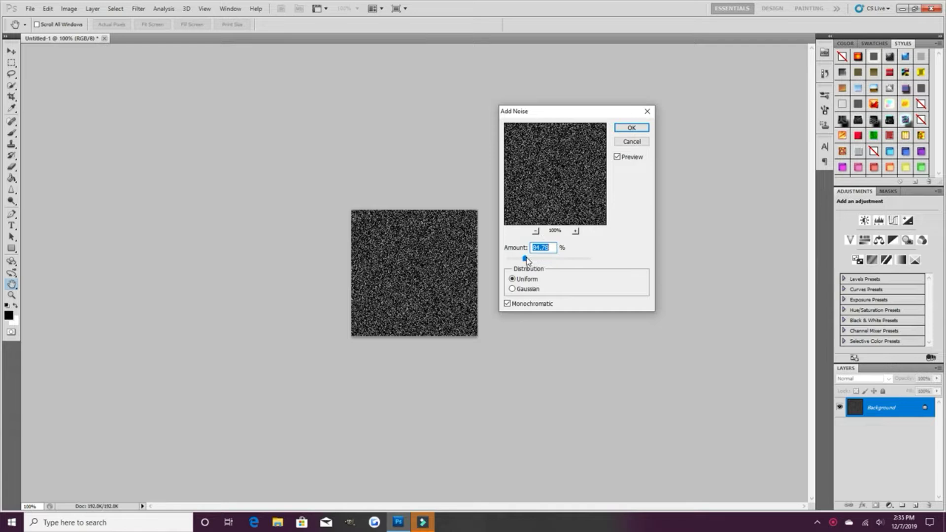
drag(527, 262, 524, 261)
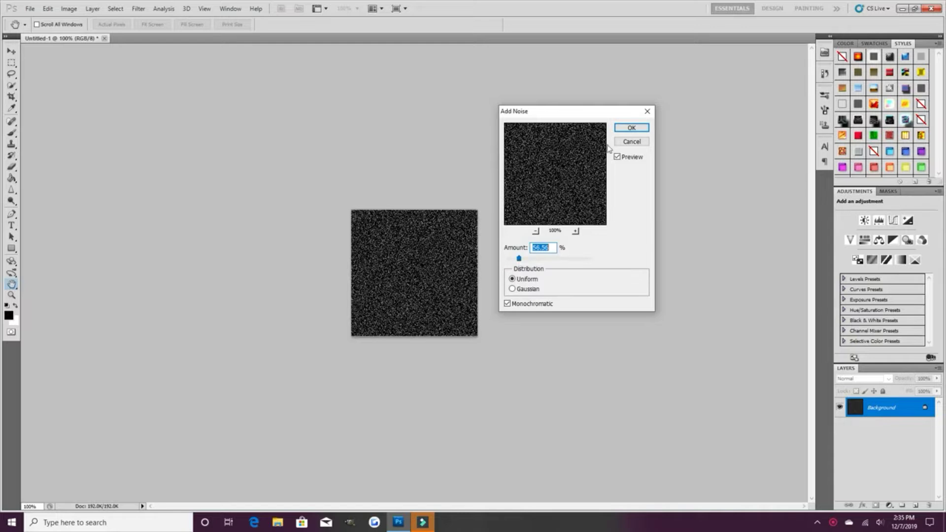
click(623, 131)
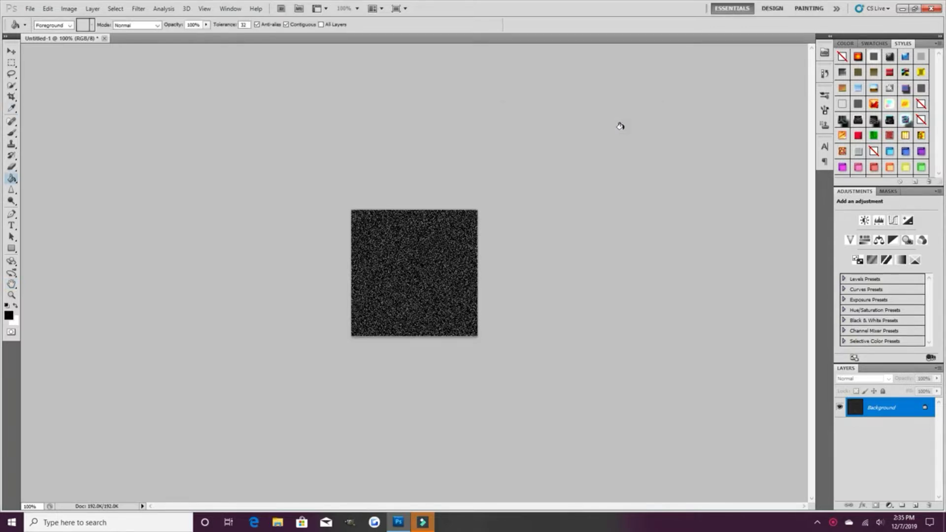
Apply a Motion Blur to the noise at a 90° angle with a distance of 35 pixels
click(140, 9)
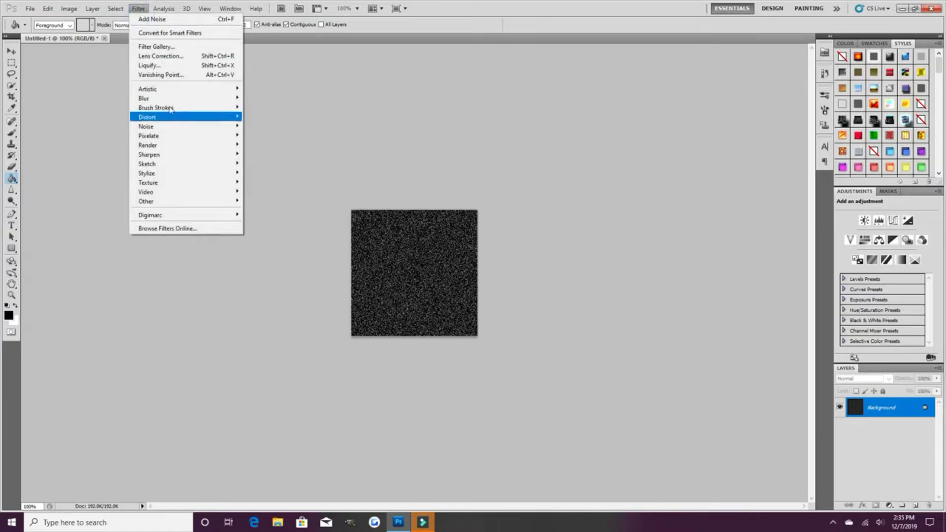
mouse_move(169, 99)
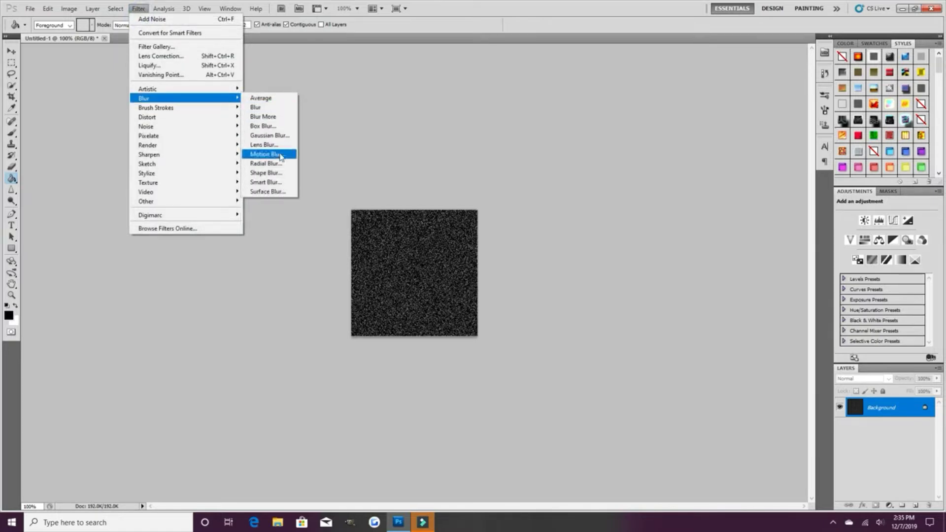
click(281, 154)
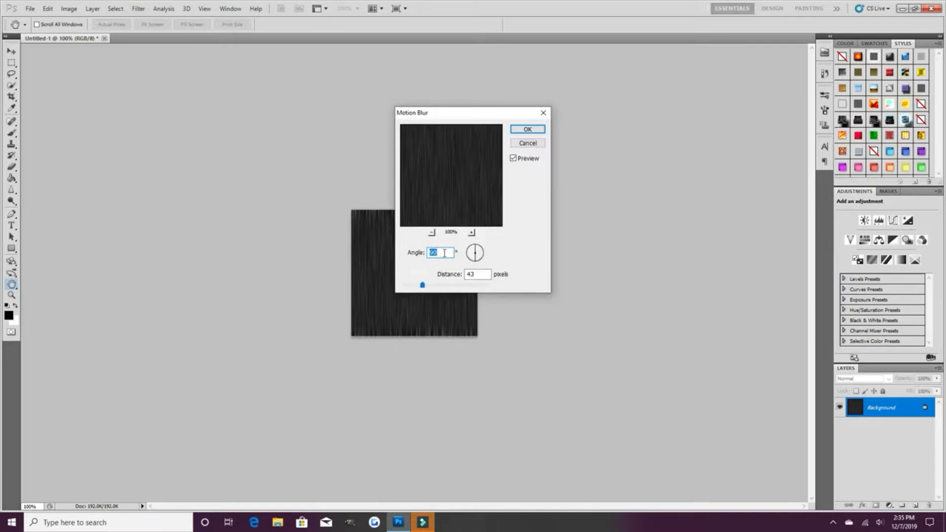
mouse_move(422, 284)
mouse_down()
mouse_move(408, 286)
mouse_move(419, 285)
mouse_up()
click(528, 129)
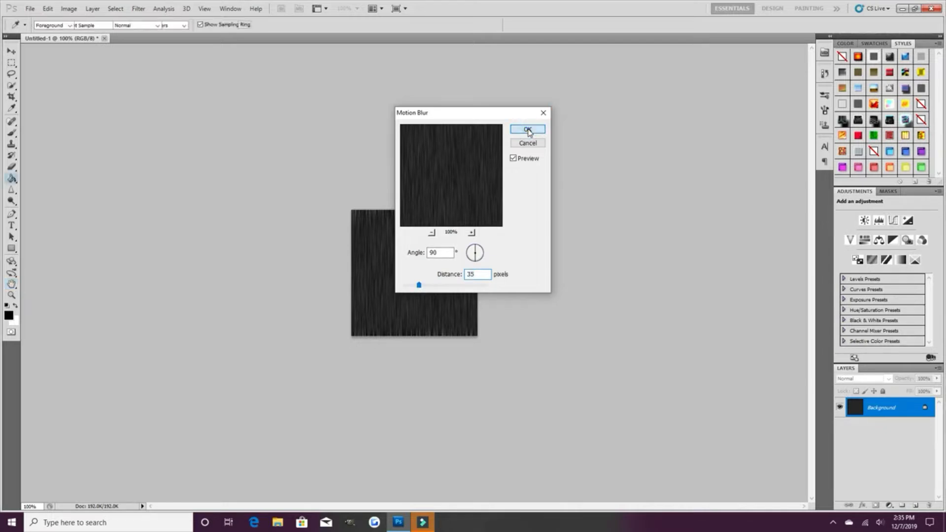
key(g)
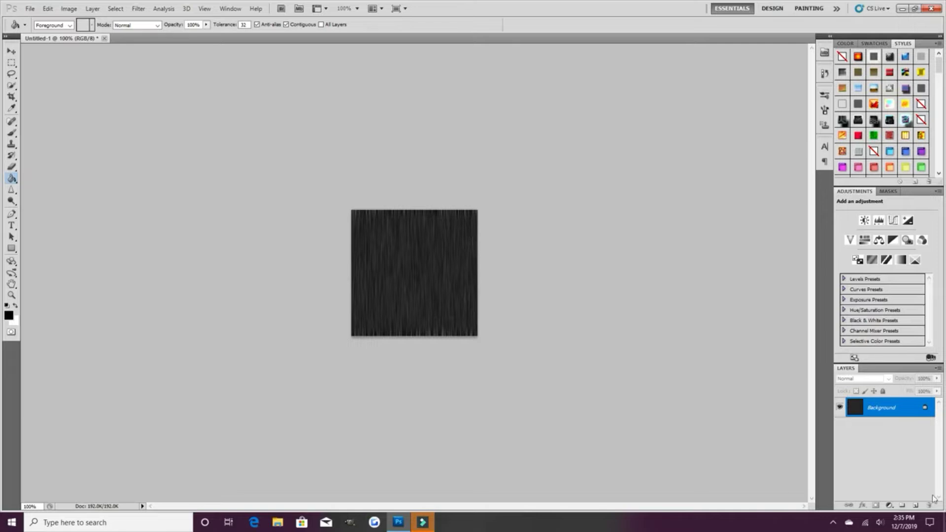
Add a new layer and set up a soft round brush at 45 px with 0% hardness
click(912, 505)
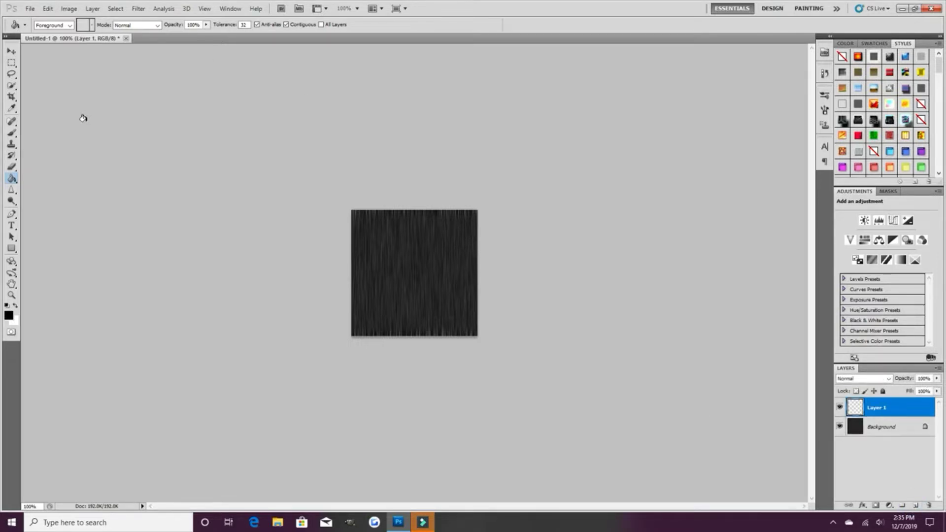
click(12, 133)
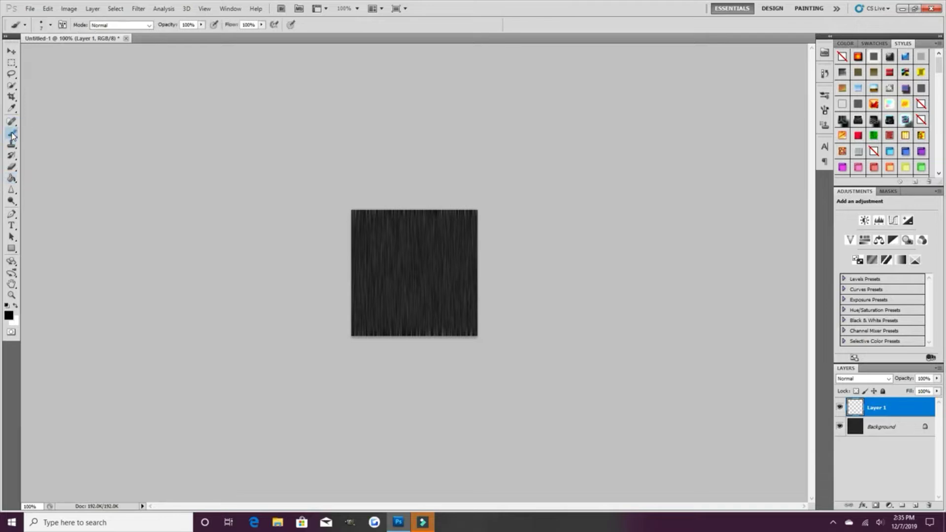
click(50, 25)
click(22, 52)
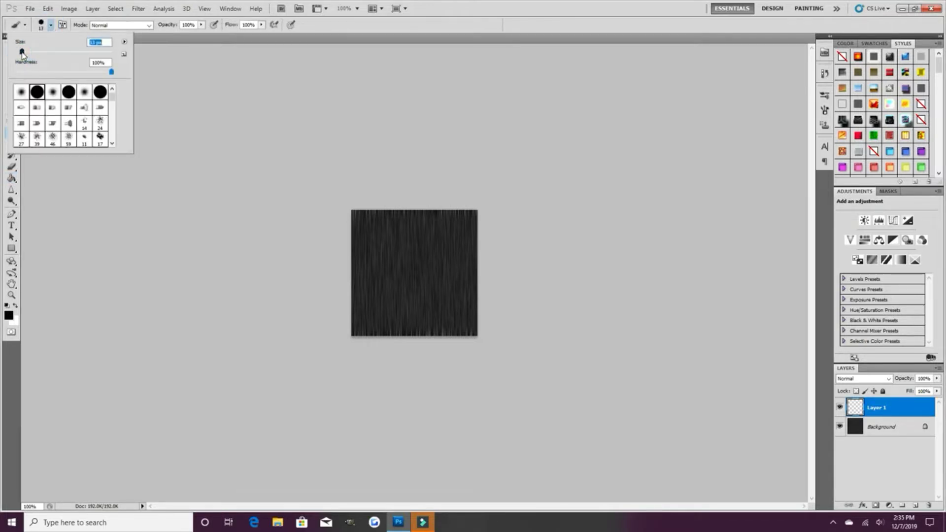
click(21, 92)
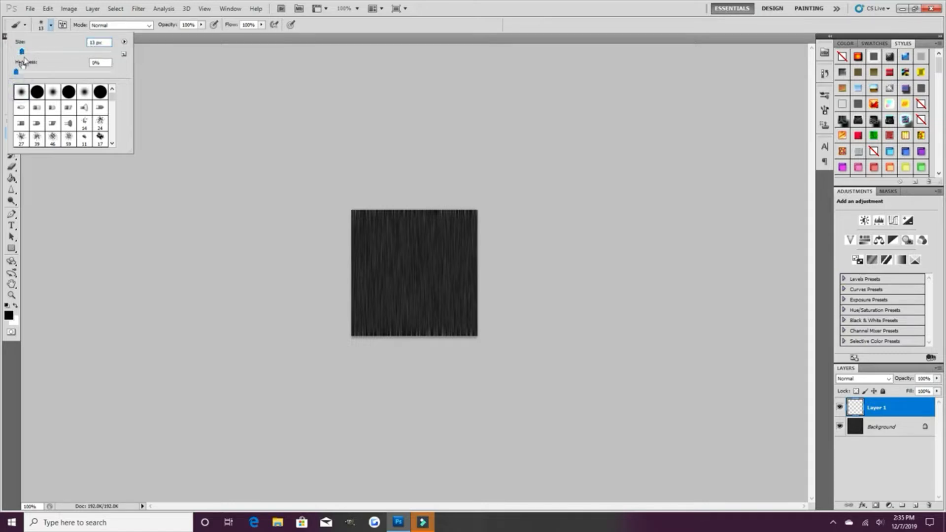
click(26, 52)
click(37, 51)
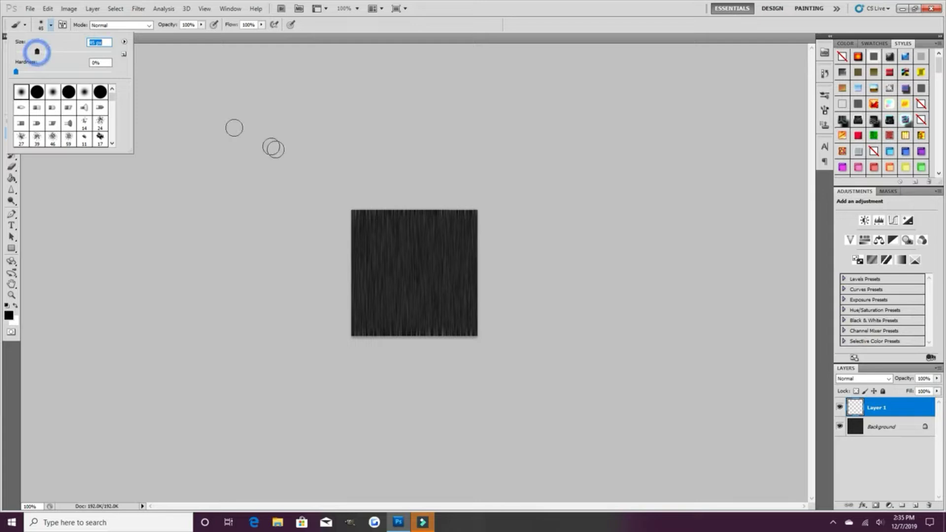
click(52, 25)
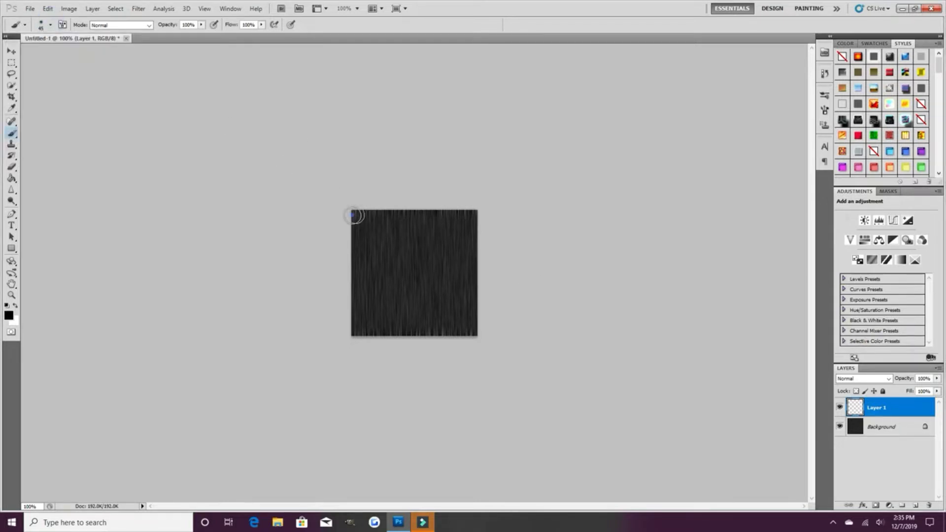
Paint three black horizontal bands on the new layer, across the canvas's upper edge, middle and lower edge
drag(356, 215, 494, 213)
mouse_move(424, 213)
mouse_down()
mouse_move(347, 213)
mouse_move(465, 215)
mouse_move(531, 246)
mouse_move(506, 282)
mouse_move(483, 273)
mouse_move(342, 271)
mouse_move(496, 268)
mouse_up()
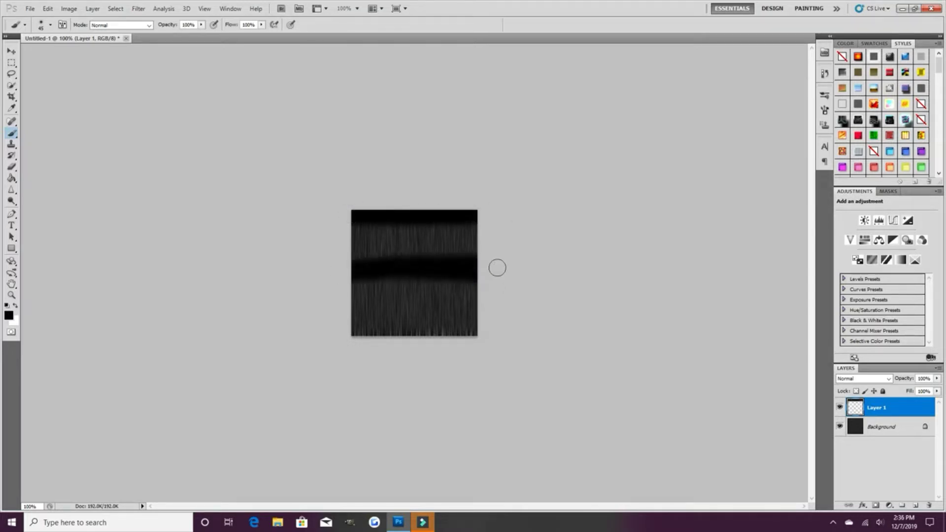
mouse_move(474, 336)
mouse_down()
mouse_move(506, 329)
mouse_move(343, 329)
mouse_up()
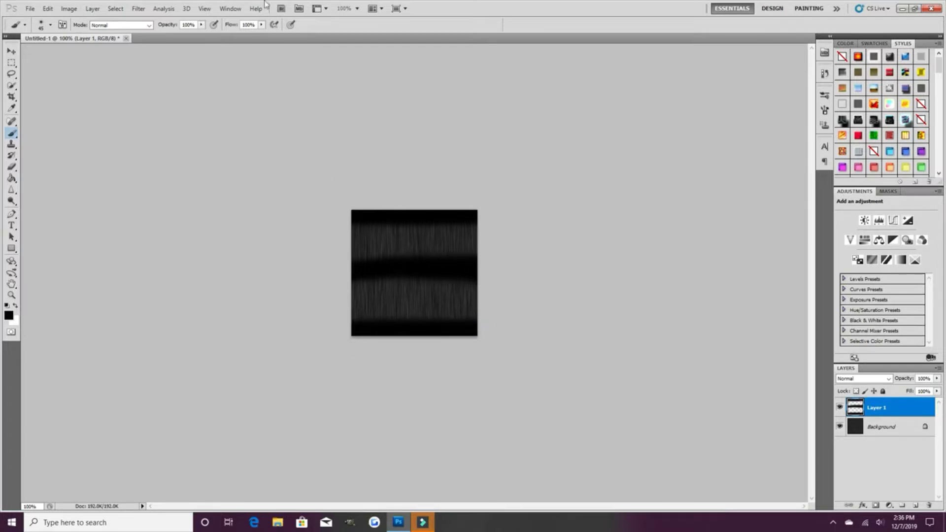
Apply a Gaussian Blur with a radius of 41.1 pixels to the black bands
click(138, 13)
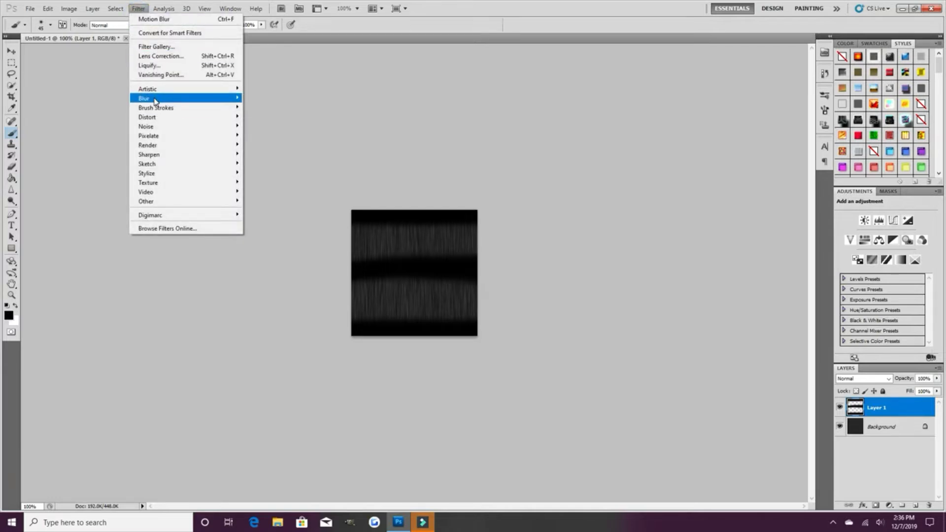
mouse_move(227, 102)
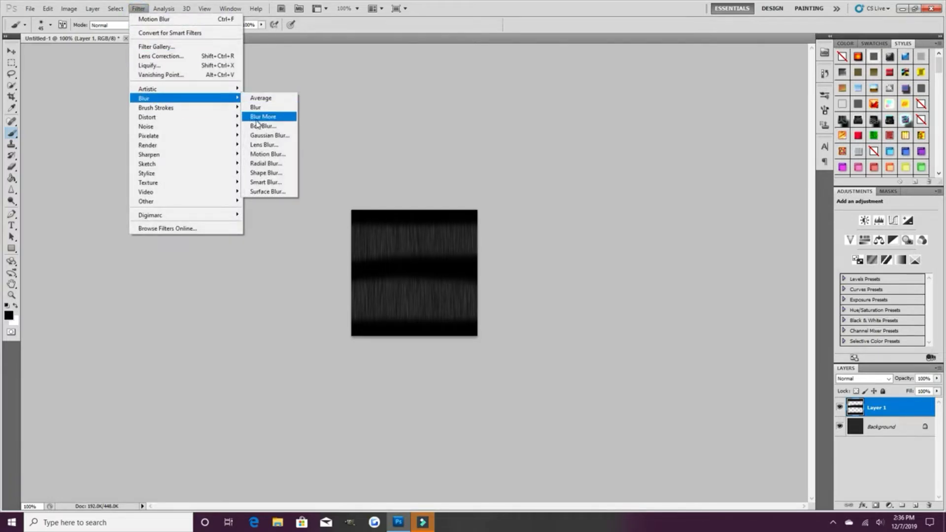
click(261, 135)
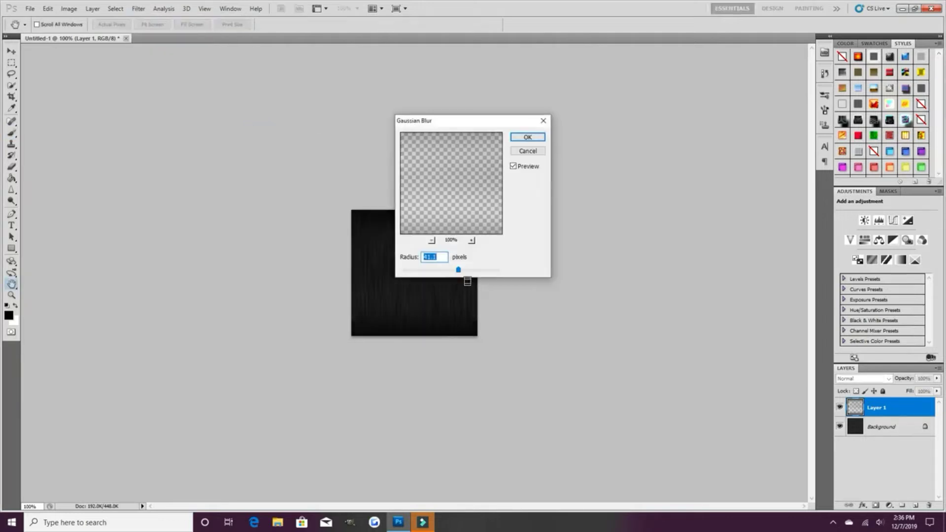
click(527, 137)
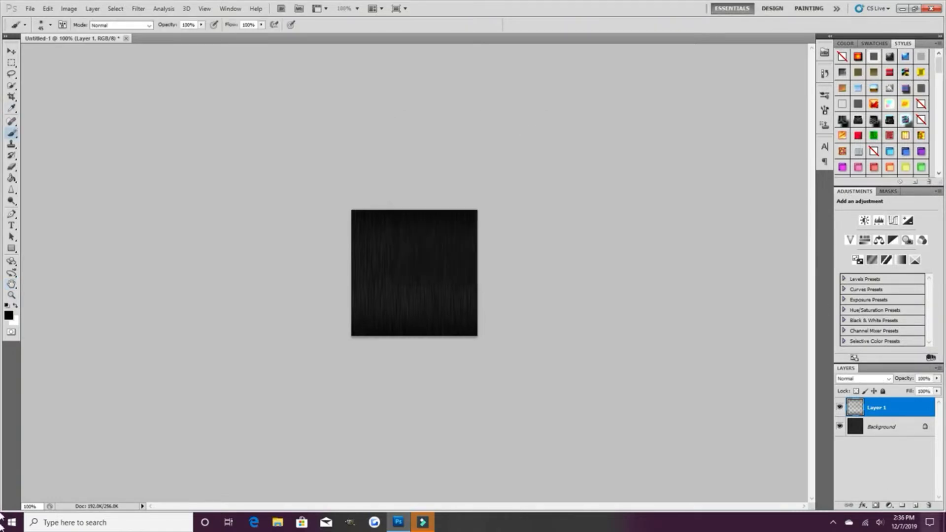
On another new layer, paint two white horizontal strokes between the dark bands with a 17 px soft brush
click(916, 506)
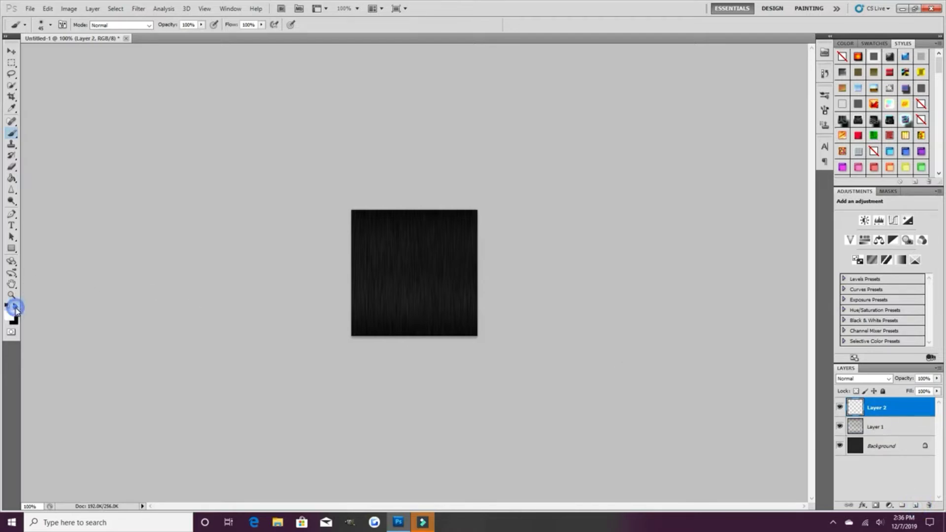
click(15, 306)
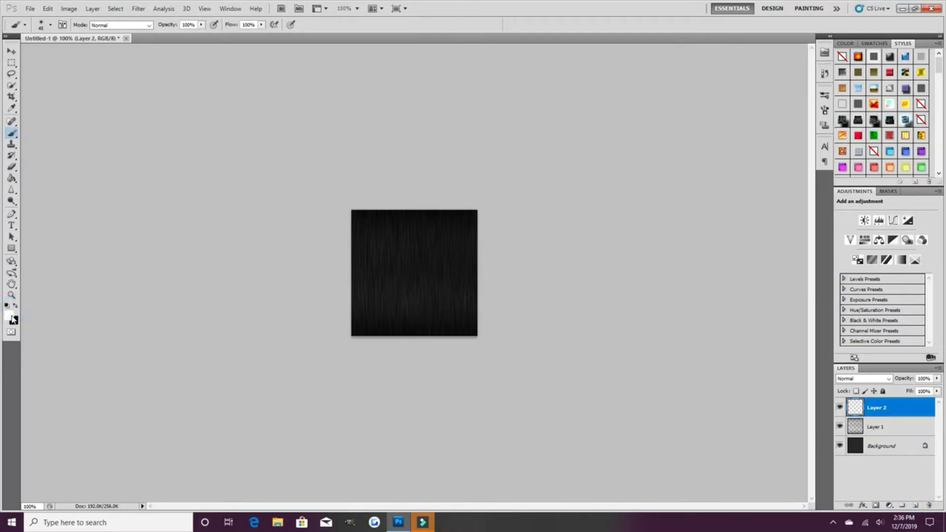
click(51, 29)
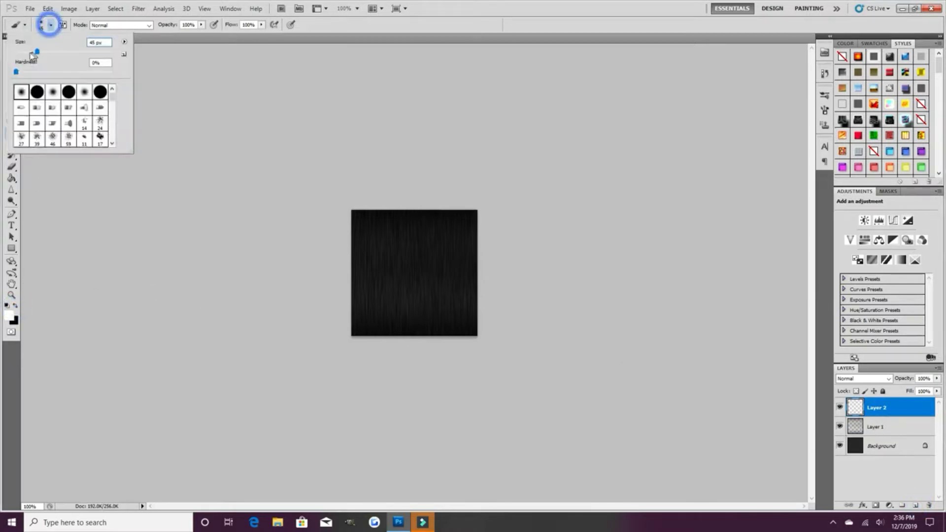
click(51, 27)
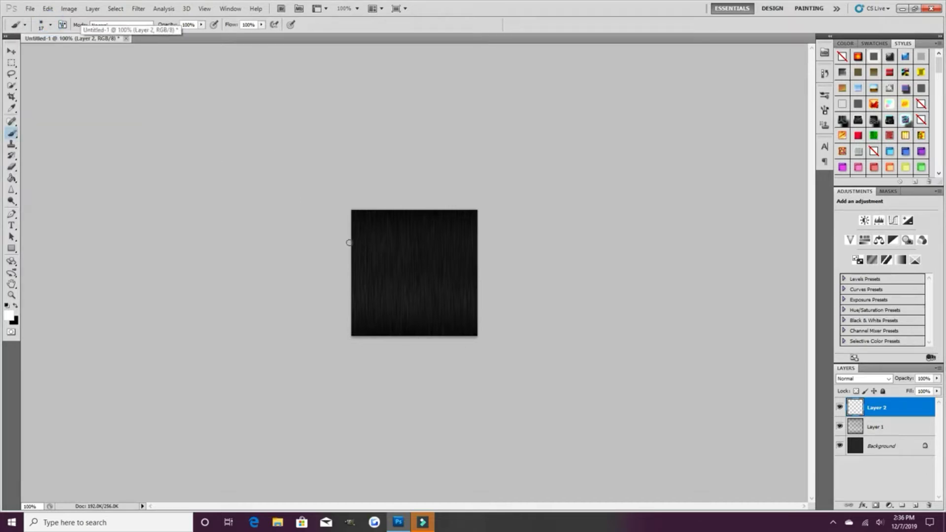
mouse_move(348, 241)
mouse_down()
mouse_move(503, 241)
mouse_move(491, 261)
mouse_up()
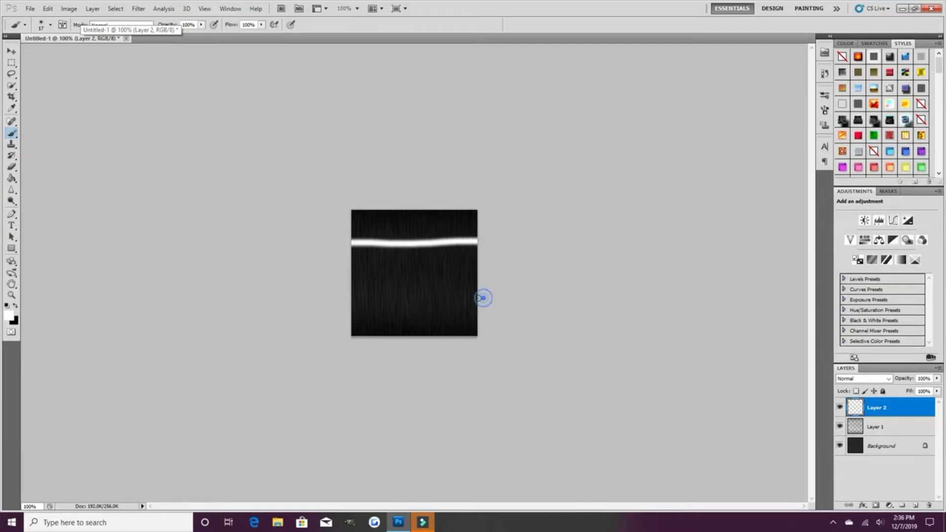
drag(482, 298, 320, 305)
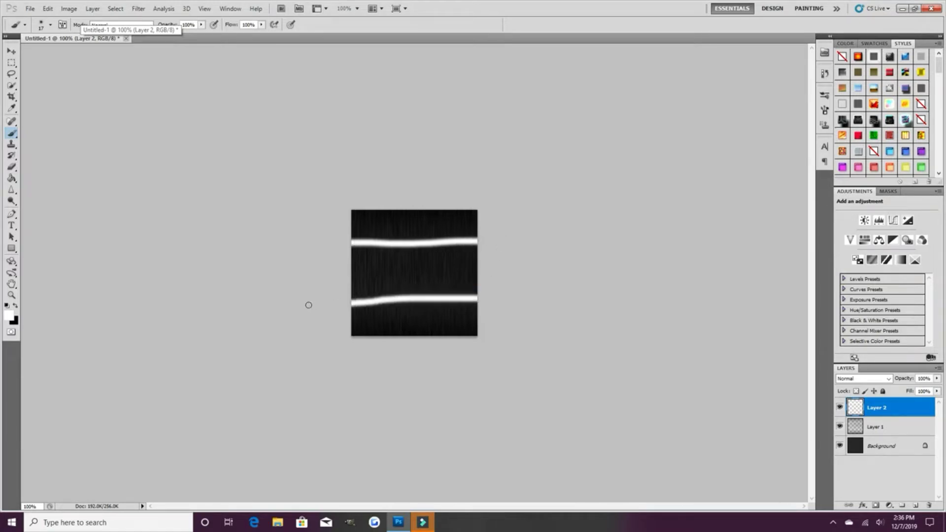
Apply a Gaussian Blur with a radius of about 17.8 pixels to the white strokes
click(138, 9)
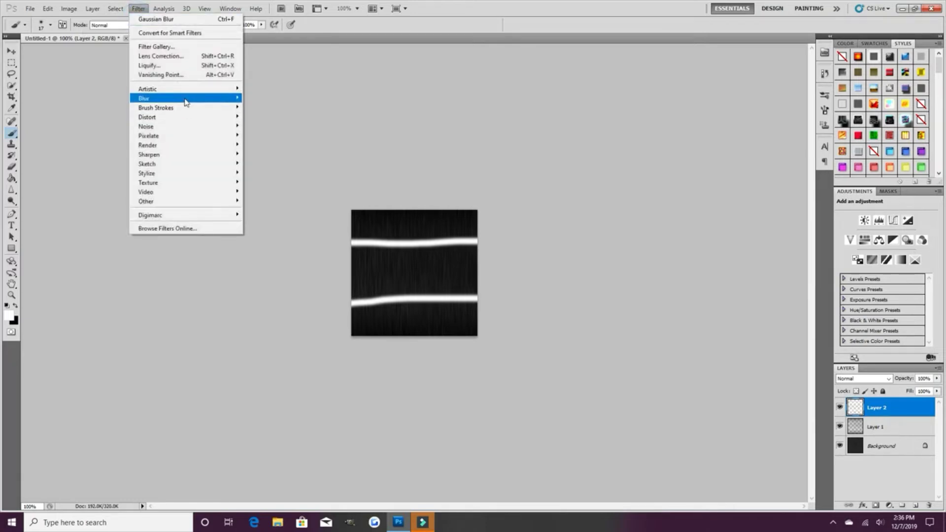
mouse_move(186, 98)
click(275, 134)
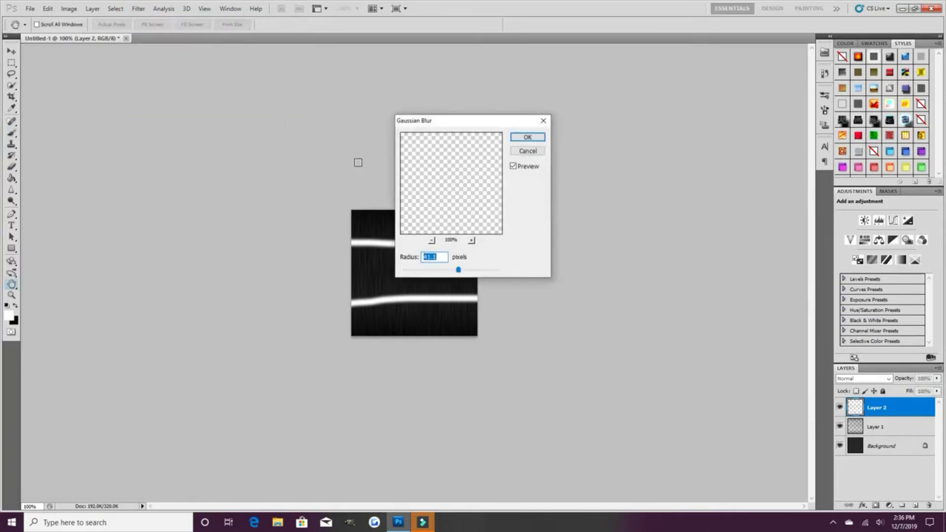
mouse_move(457, 270)
mouse_down()
mouse_move(439, 271)
mouse_move(448, 274)
mouse_up()
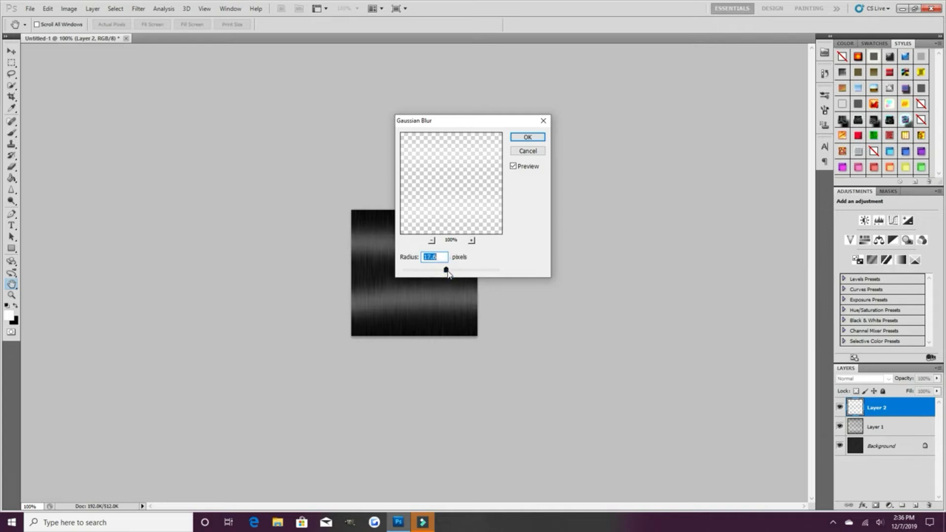
click(528, 137)
Try the Overlay blend mode on the white highlight layer and settle on Soft Light
click(853, 379)
click(850, 246)
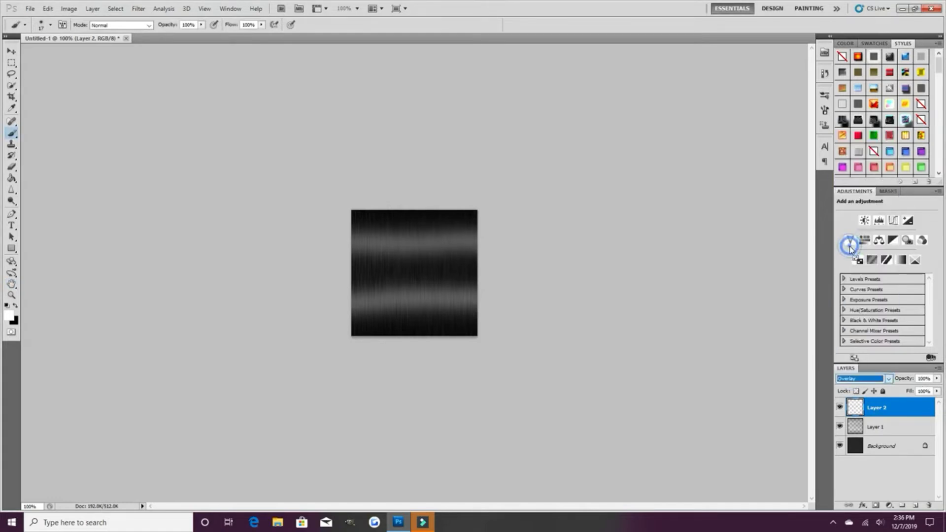
click(855, 380)
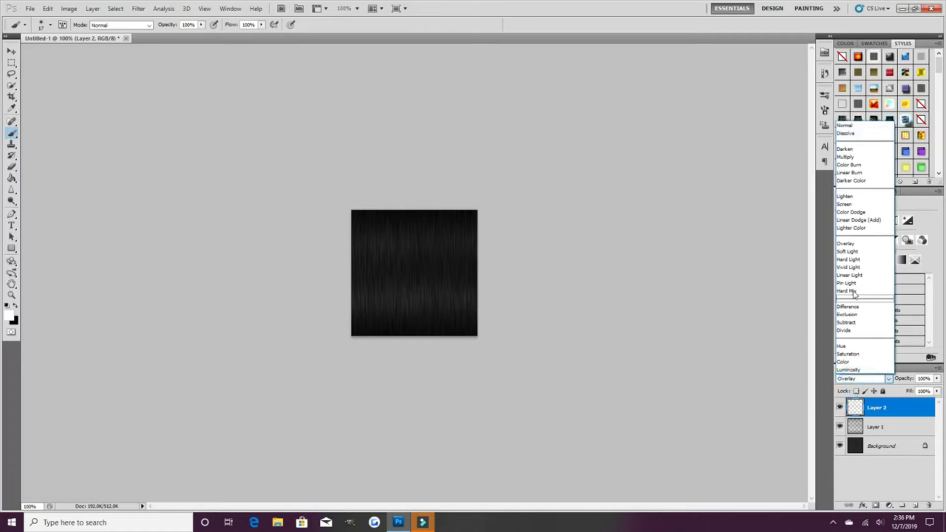
click(849, 254)
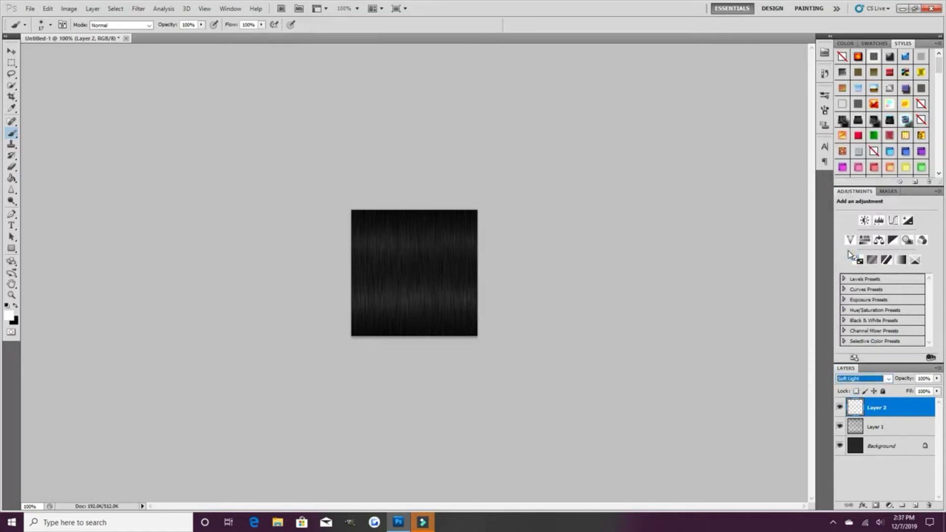
Reduce the opacity of the white highlight layer slightly to soften the shine
click(938, 379)
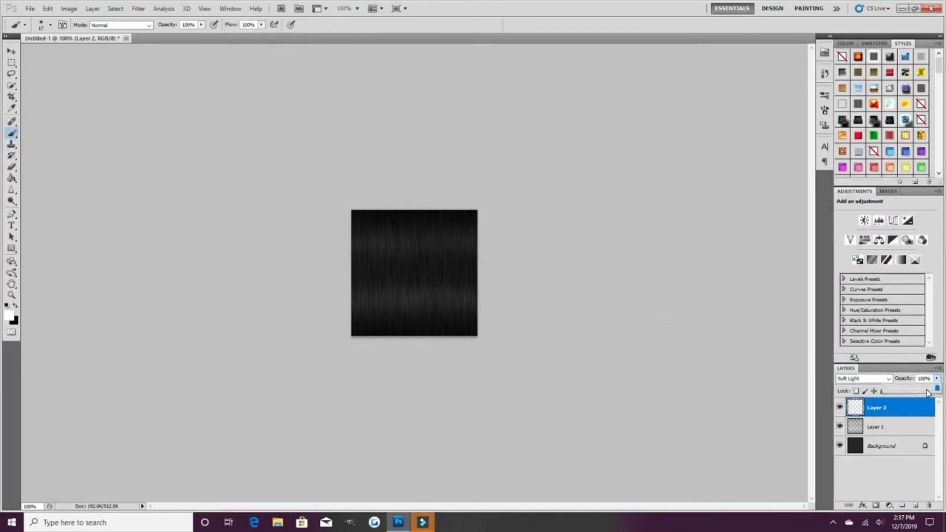
drag(928, 393, 912, 393)
Try colorizing the Background layer red with Hue/Saturation, using hue 0, saturation 40 and lightness +28
click(903, 447)
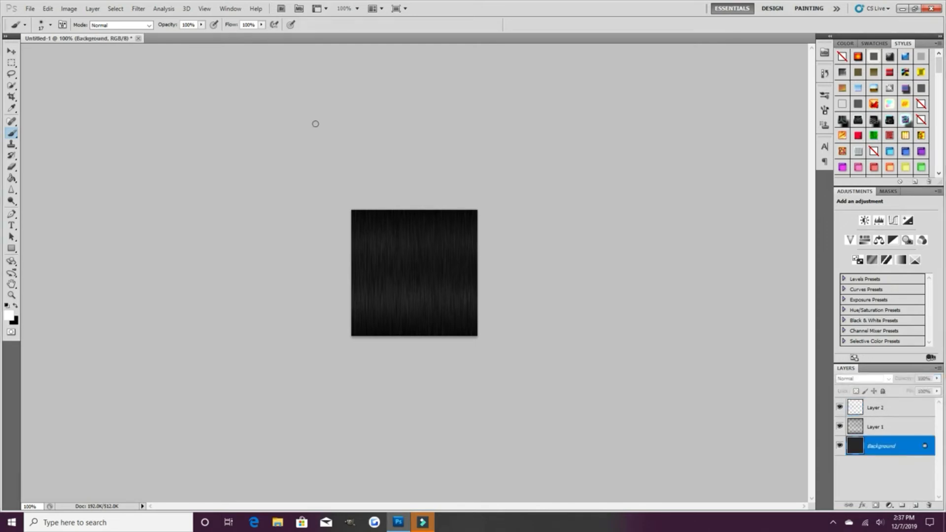
click(68, 8)
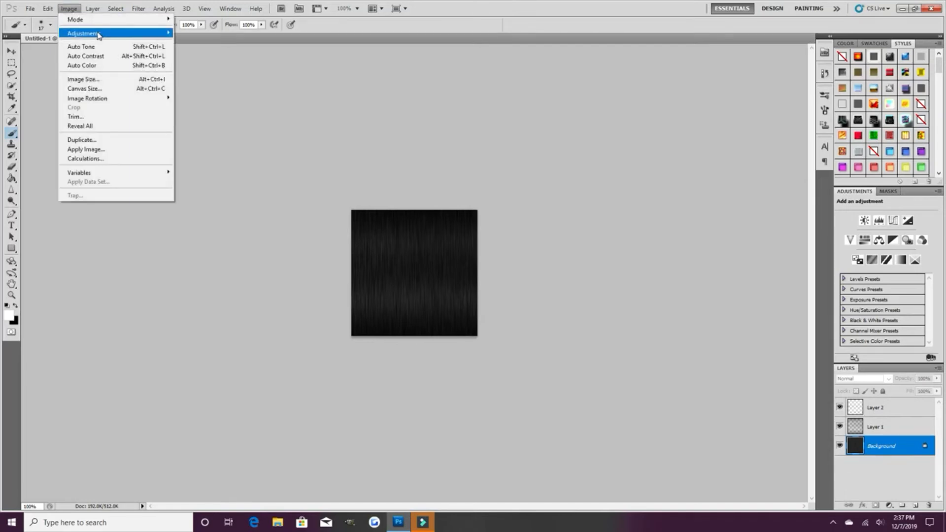
mouse_move(98, 34)
click(224, 85)
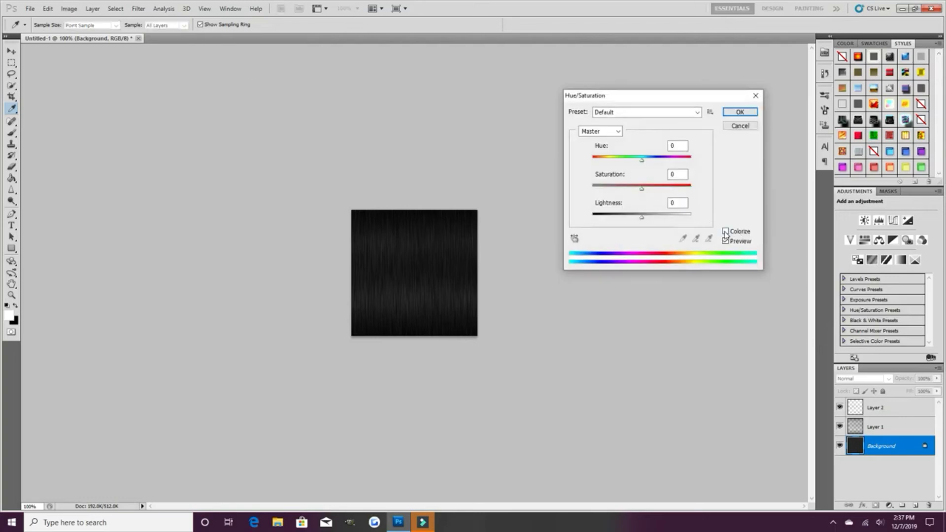
click(726, 233)
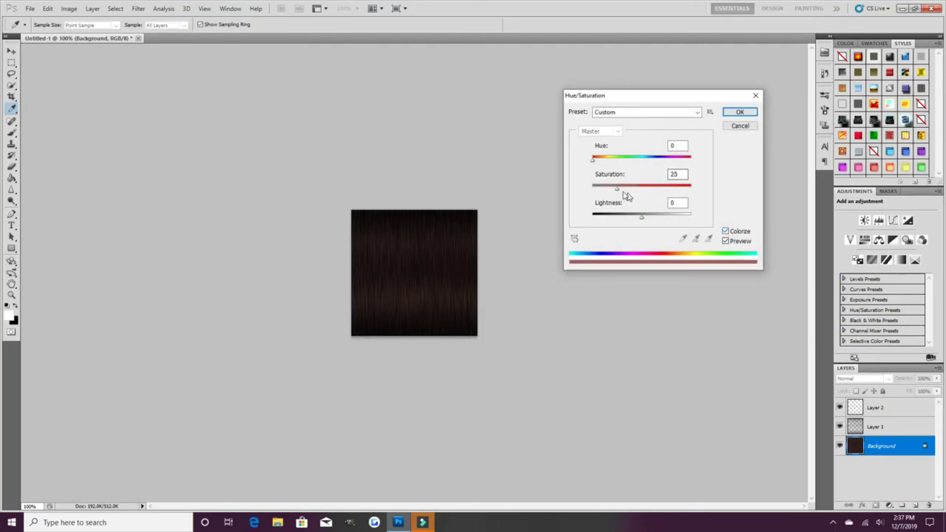
drag(617, 190, 656, 220)
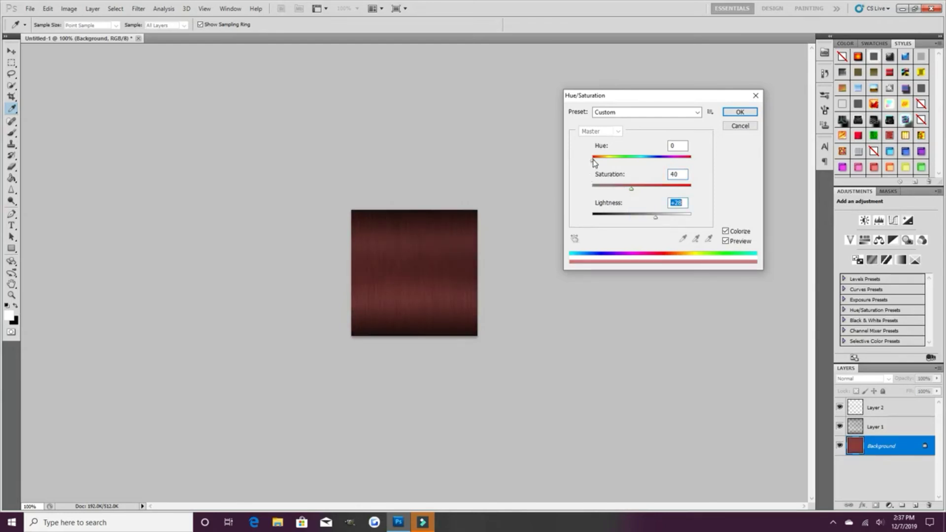
Try blue, green and purple hues on the colorized hair, adjusting the saturation to 43, and discard the adjustment
drag(593, 162, 665, 161)
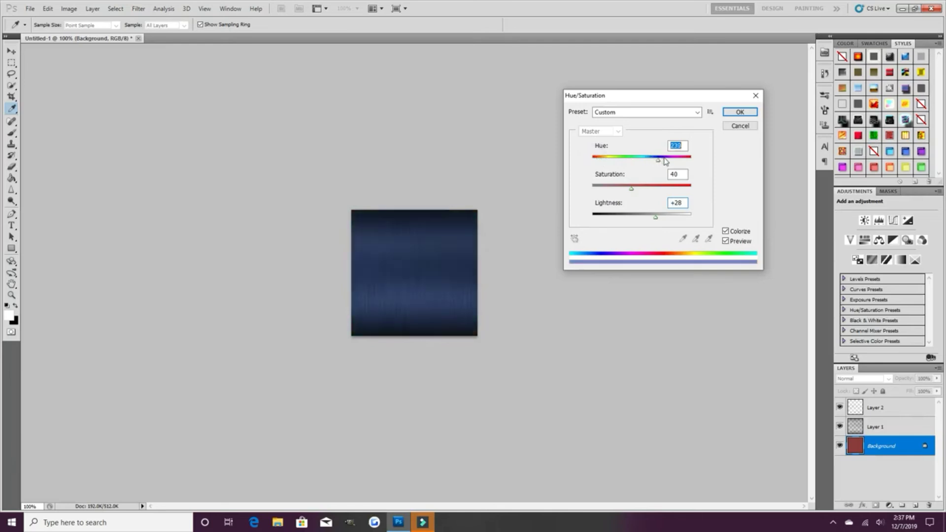
mouse_move(633, 188)
mouse_down()
mouse_move(655, 189)
mouse_move(634, 164)
mouse_move(620, 168)
mouse_move(652, 188)
mouse_move(636, 198)
mouse_up()
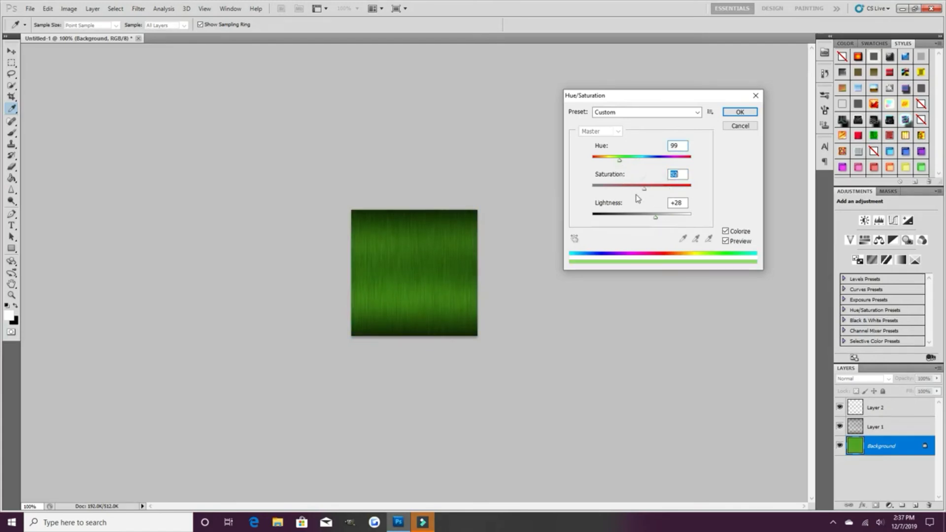
drag(620, 160, 698, 164)
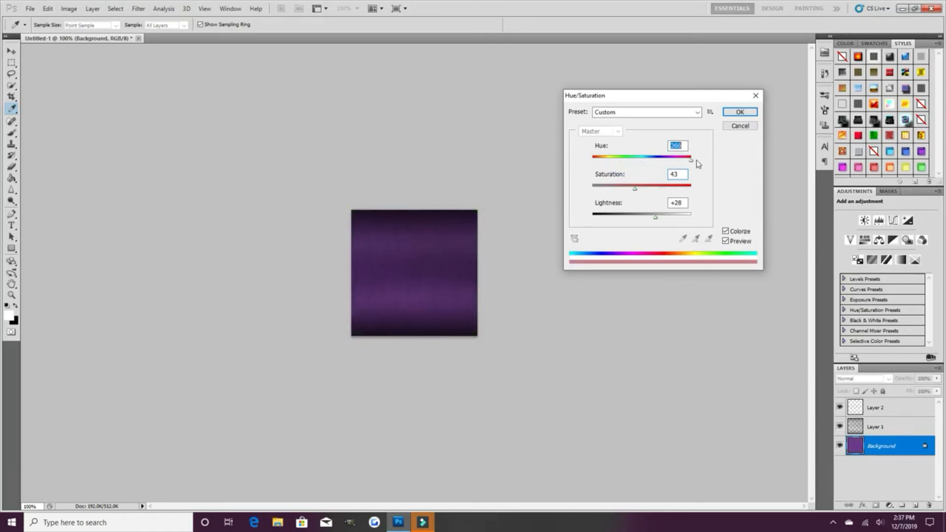
click(734, 127)
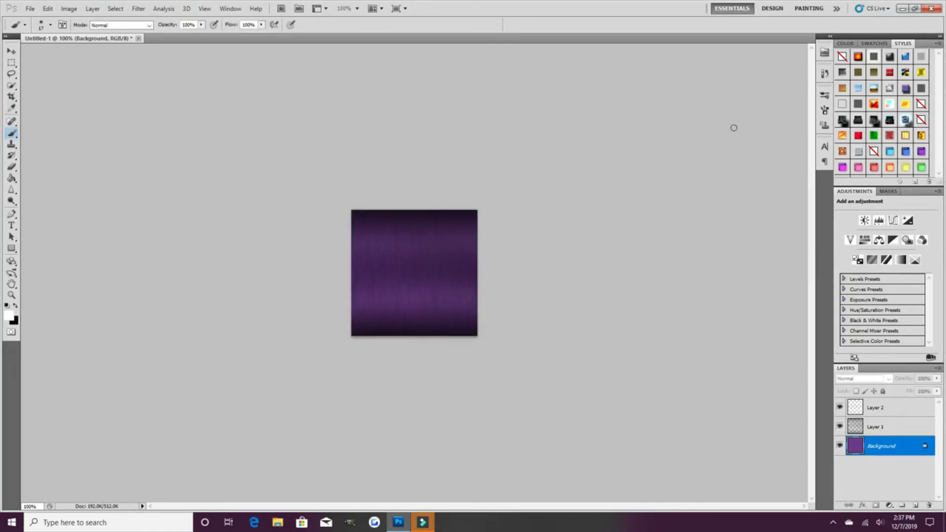